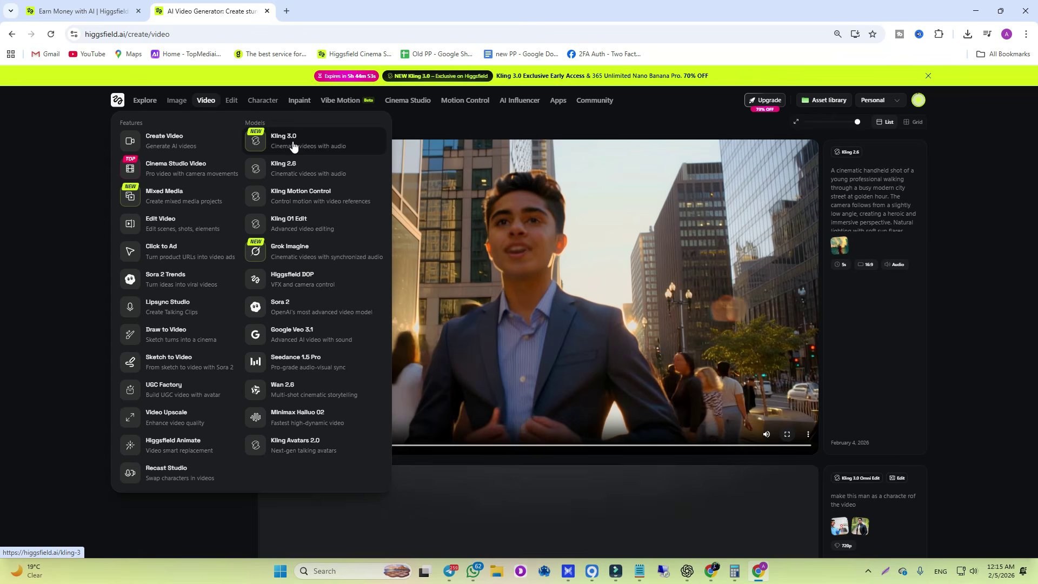
Step: Open the Vibe Motion page to see its project starting options
{"action": "left_click", "coordinate": [340, 100]}
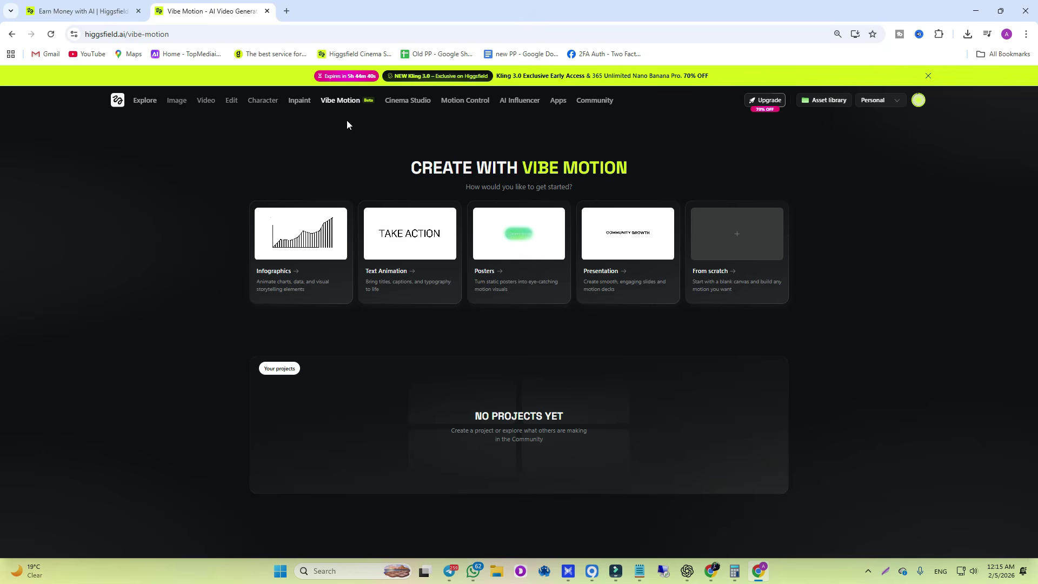
Step: Switch to the YouTube browser window and look through the video results for "higgsfield" down to the end of the list
{"action": "left_click", "coordinate": [713, 569]}
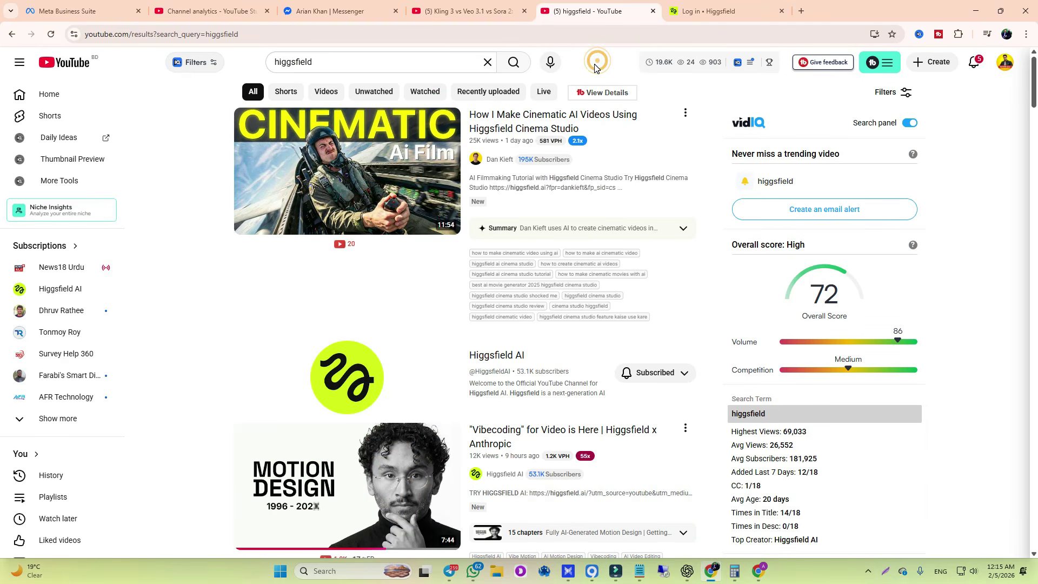
{"action": "scroll", "coordinate": [600, 69], "scroll_direction": "down", "scroll_amount": 15}
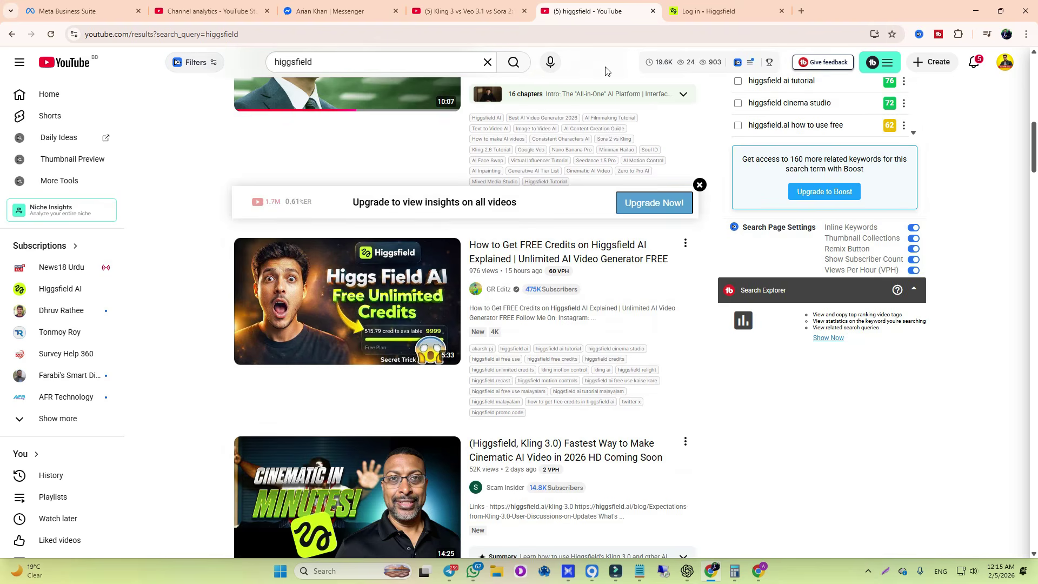
{"action": "scroll", "coordinate": [606, 71], "scroll_direction": "down", "scroll_amount": 8}
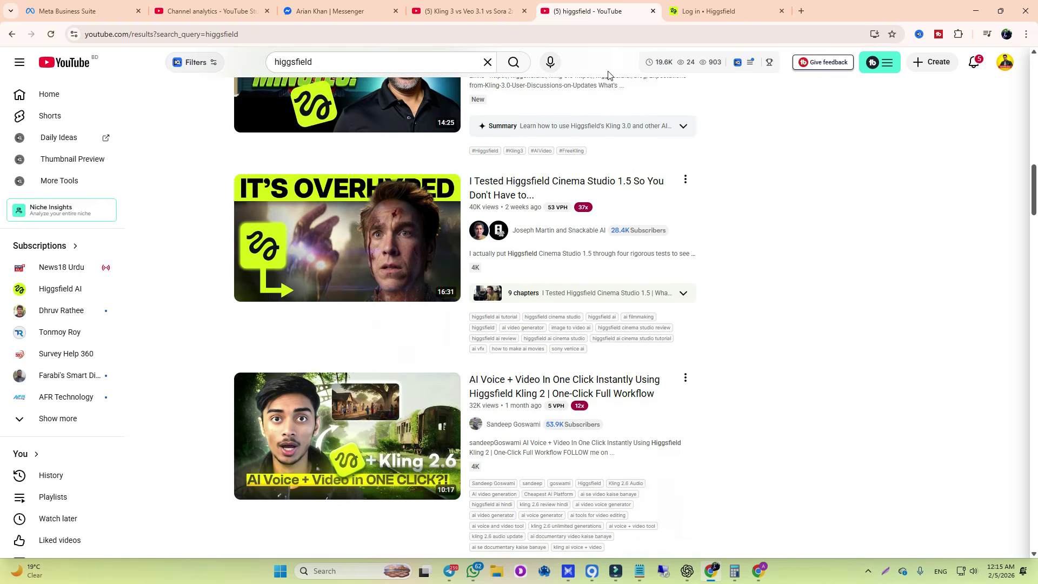
{"action": "scroll", "coordinate": [609, 74], "scroll_direction": "down", "scroll_amount": 16}
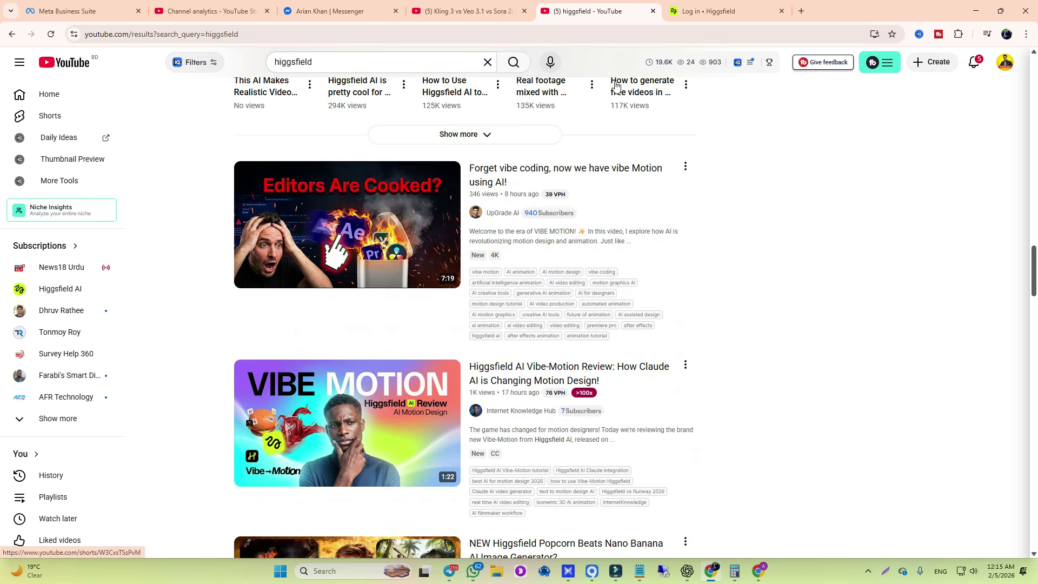
{"action": "scroll", "coordinate": [616, 85], "scroll_direction": "down", "scroll_amount": 13}
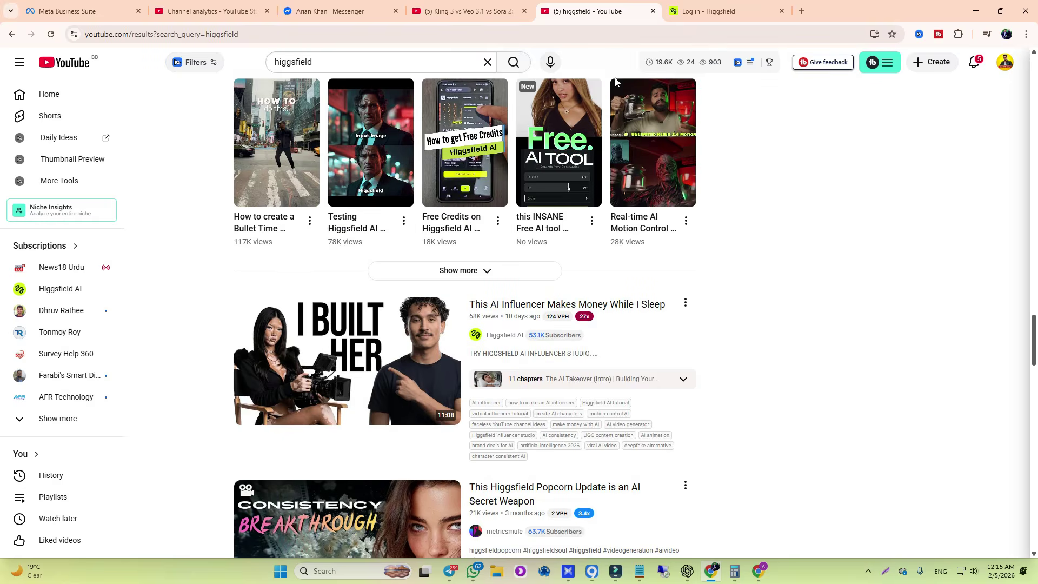
{"action": "scroll", "coordinate": [616, 82], "scroll_direction": "down", "scroll_amount": 13}
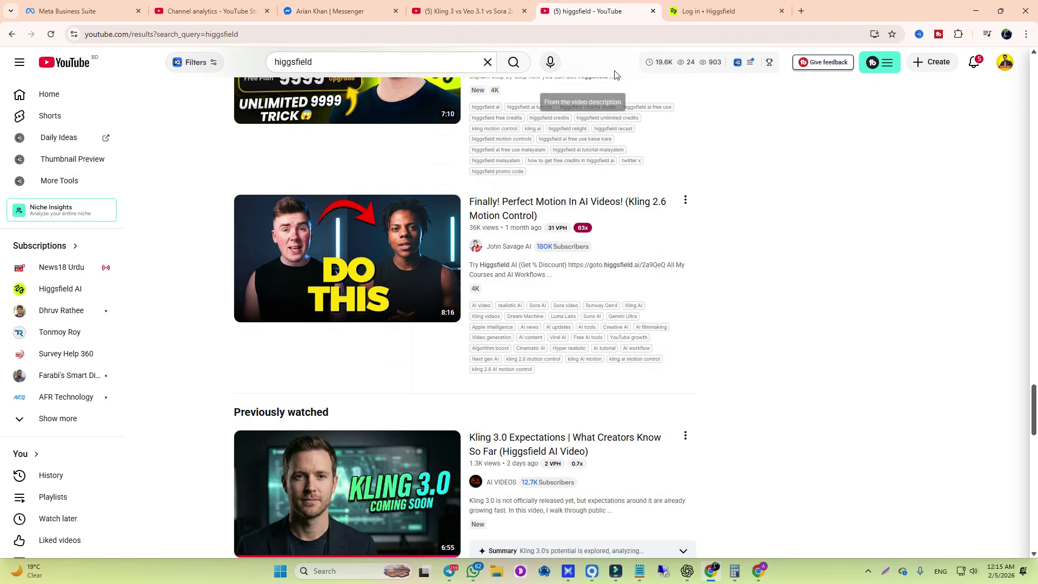
{"action": "scroll", "coordinate": [608, 70], "scroll_direction": "down", "scroll_amount": 9}
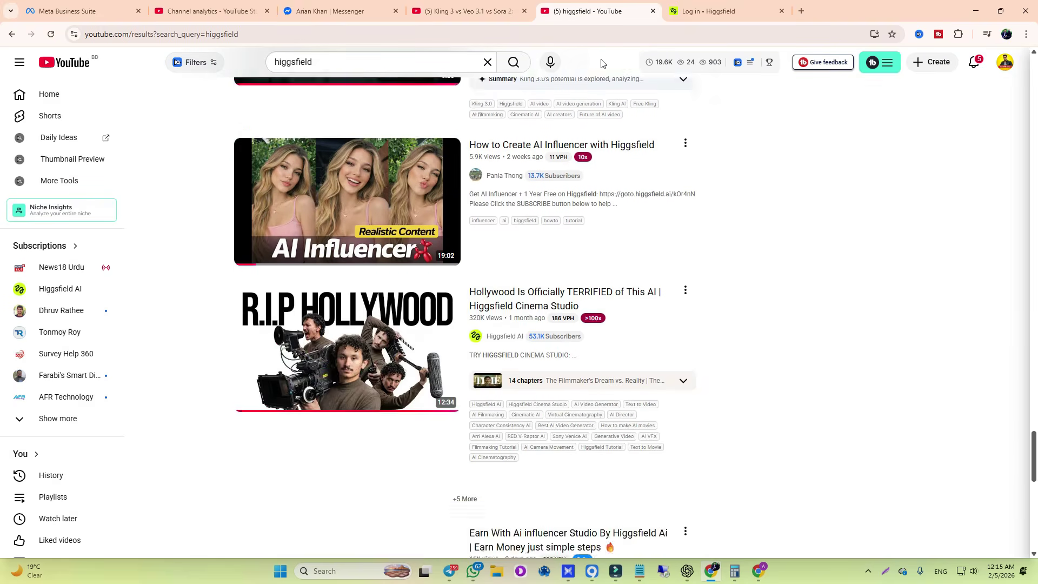
{"action": "scroll", "coordinate": [602, 64], "scroll_direction": "down", "scroll_amount": 9}
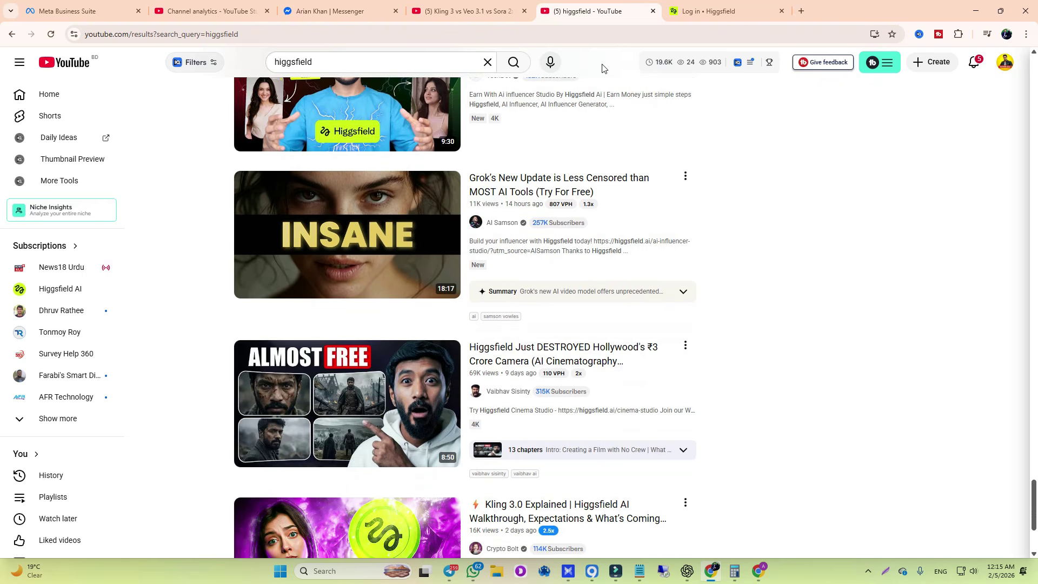
{"action": "scroll", "coordinate": [604, 67], "scroll_direction": "down", "scroll_amount": 3}
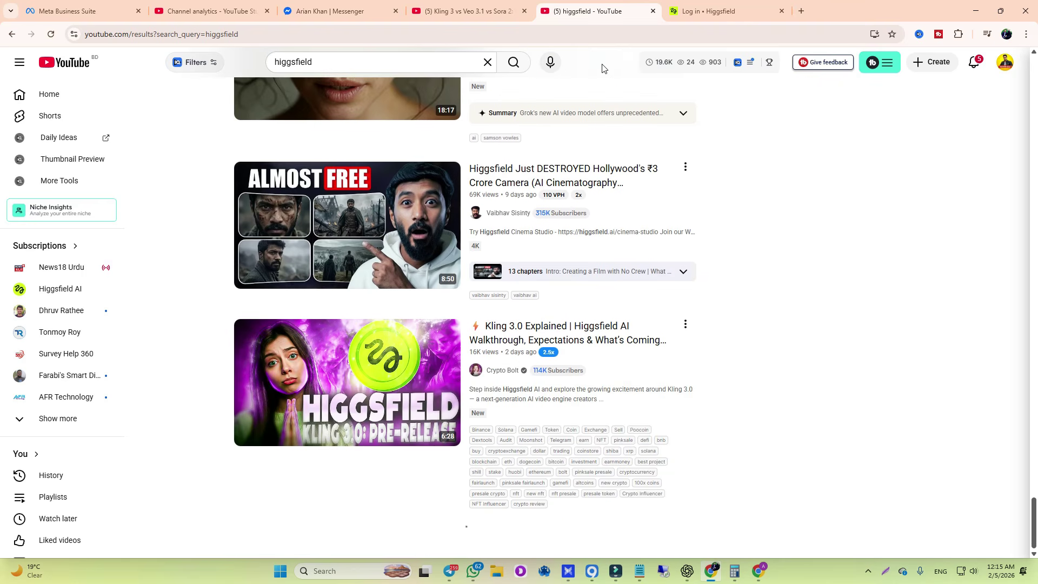
Step: Switch back to the Higgsfield window, go to the video creation page, and set the generation model to Kling 2.5 Turbo
{"action": "left_click", "coordinate": [760, 572]}
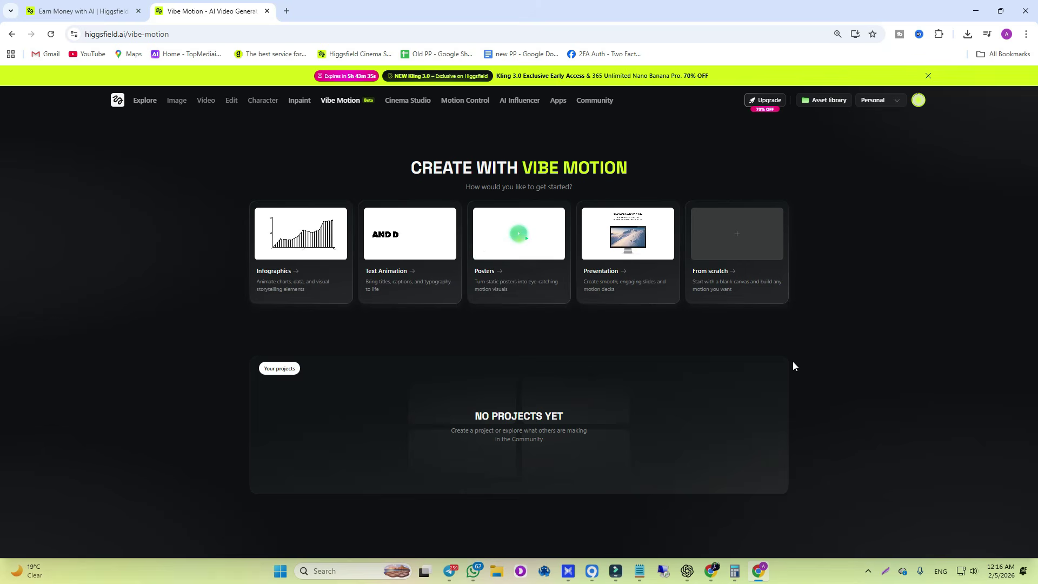
{"action": "mouse_move", "coordinate": [211, 102]}
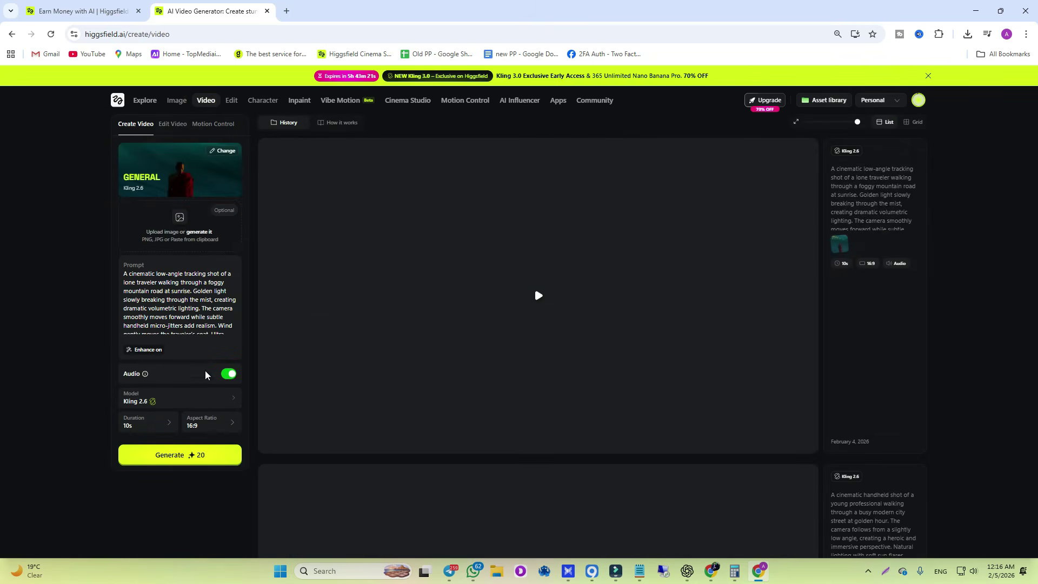
{"action": "left_click", "coordinate": [194, 405]}
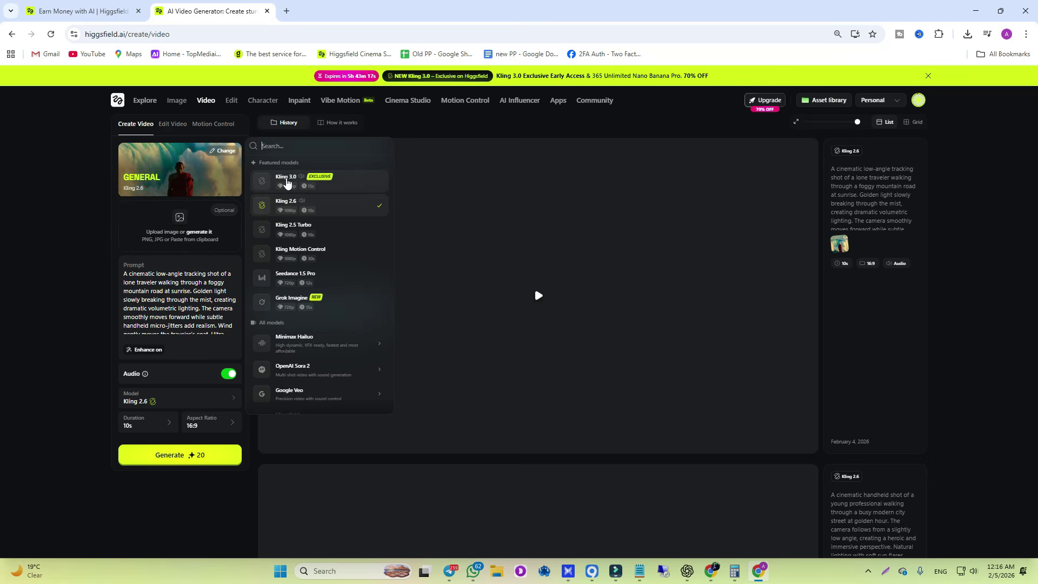
{"action": "left_click", "coordinate": [304, 236]}
Step: Look through the available video models, including the Minimax Hailuo, Google Veo, Seedance and Kling families, and close the model list
{"action": "left_click", "coordinate": [169, 379]}
{"action": "mouse_move", "coordinate": [301, 332]}
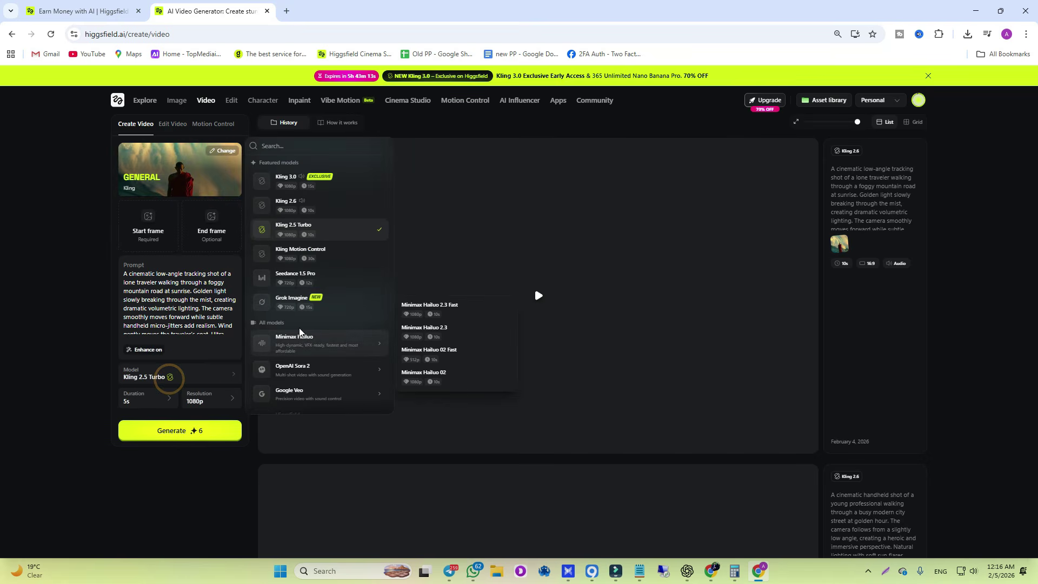
{"action": "scroll", "coordinate": [311, 302], "scroll_direction": "down", "scroll_amount": 1}
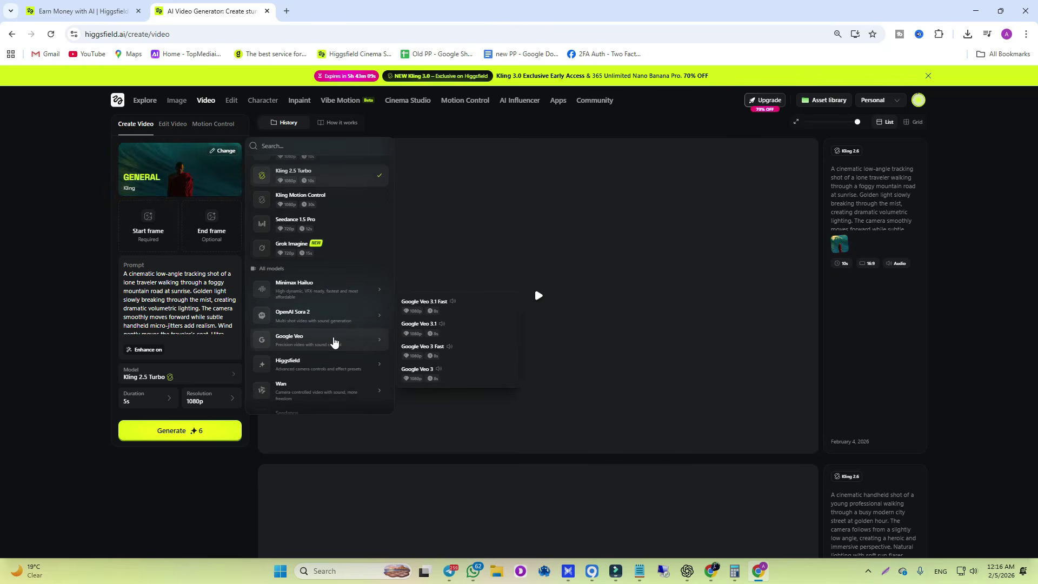
{"action": "scroll", "coordinate": [331, 342], "scroll_direction": "down", "scroll_amount": 1}
{"action": "mouse_move", "coordinate": [319, 353]}
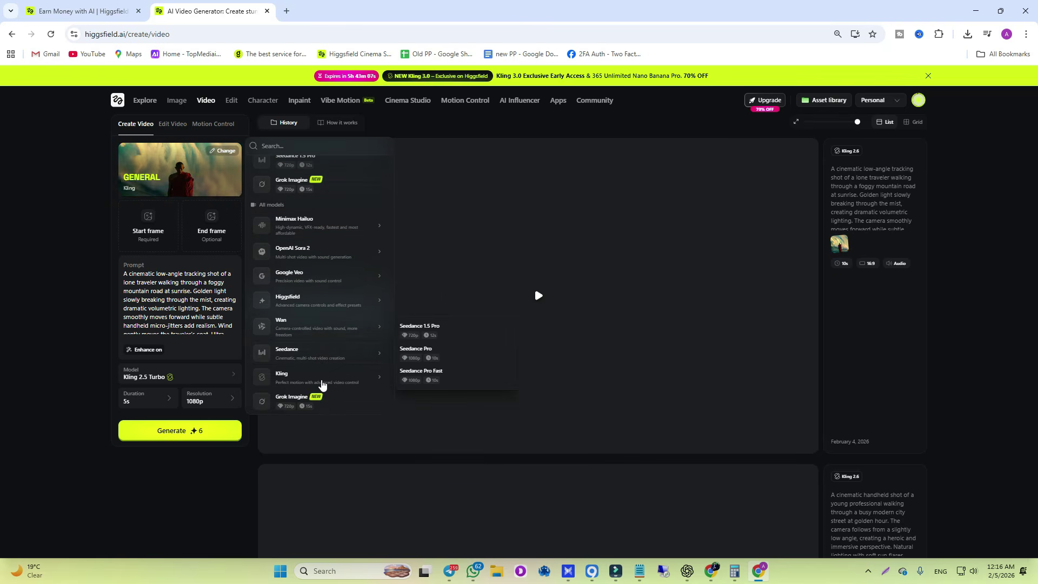
{"action": "left_click", "coordinate": [321, 378]}
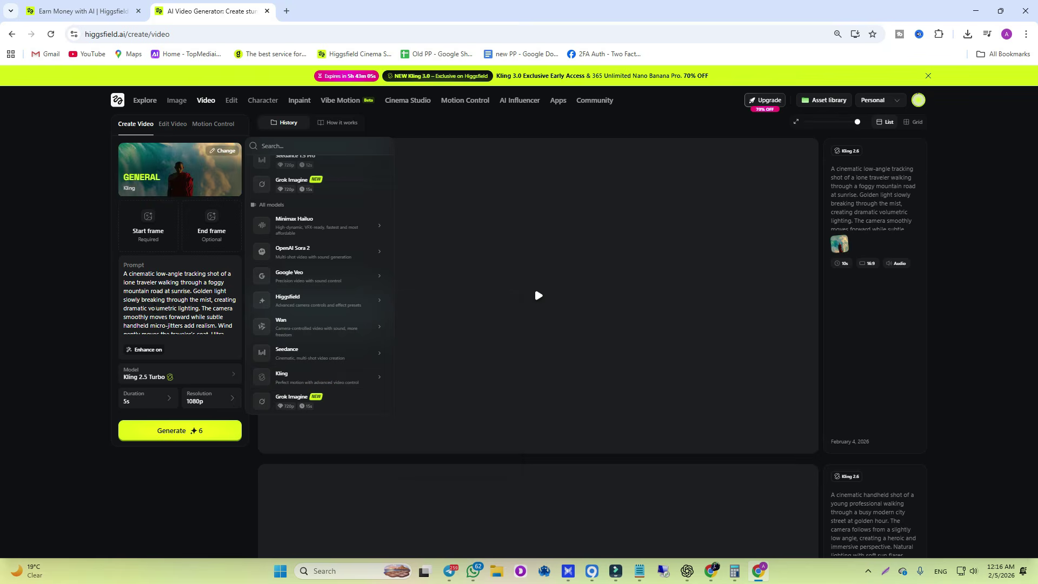
{"action": "left_click", "coordinate": [125, 273]}
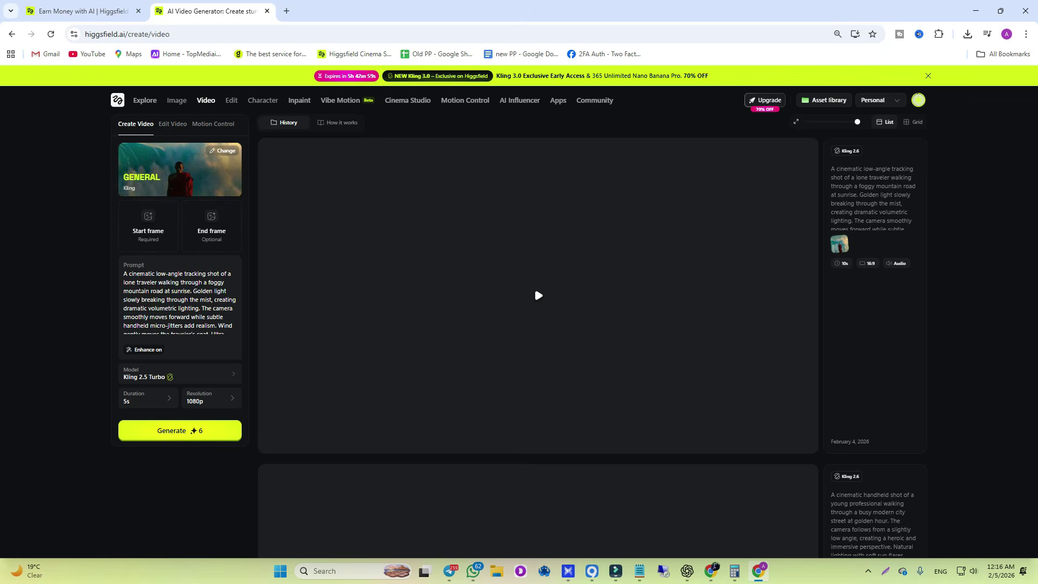
Step: Review the full video prompt about the lone traveler on the foggy mountain road, from its first line to its last
{"action": "left_click_drag", "start_coordinate": [124, 273], "coordinate": [213, 309]}
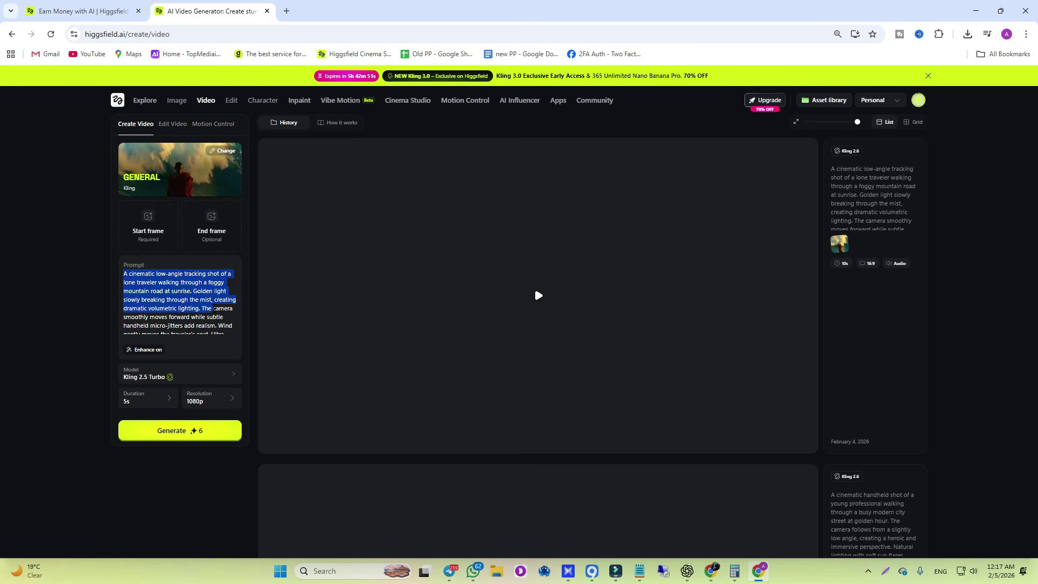
{"action": "left_click_drag", "start_coordinate": [213, 309], "coordinate": [224, 324]}
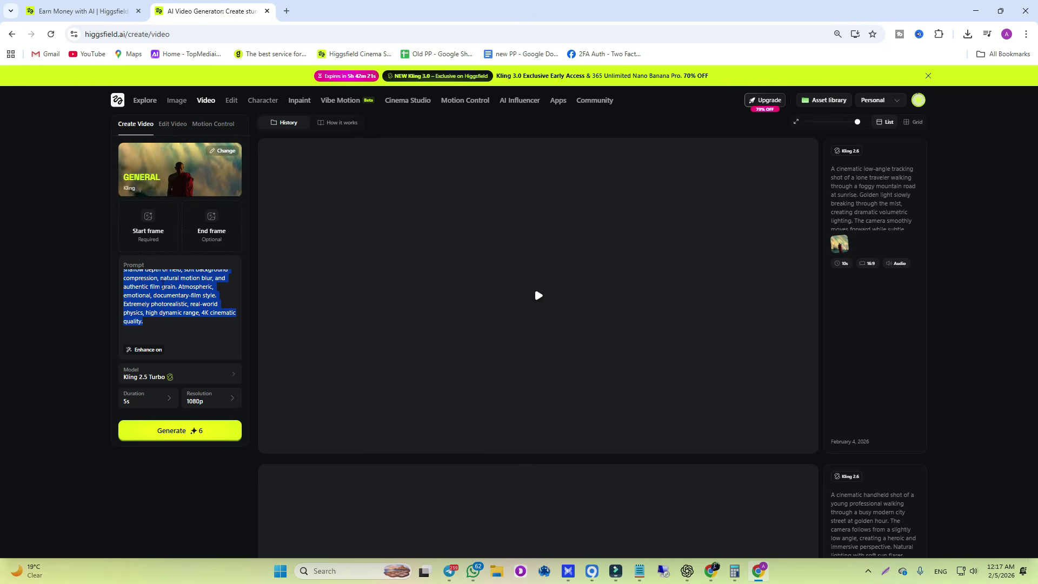
{"action": "left_click", "coordinate": [147, 237]}
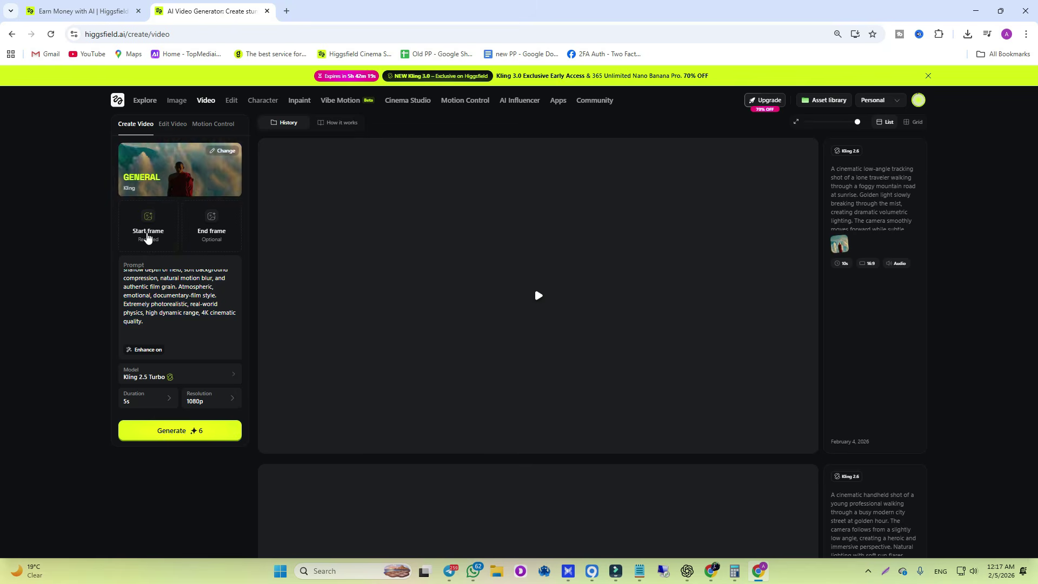
{"action": "key", "text": "Escape"}
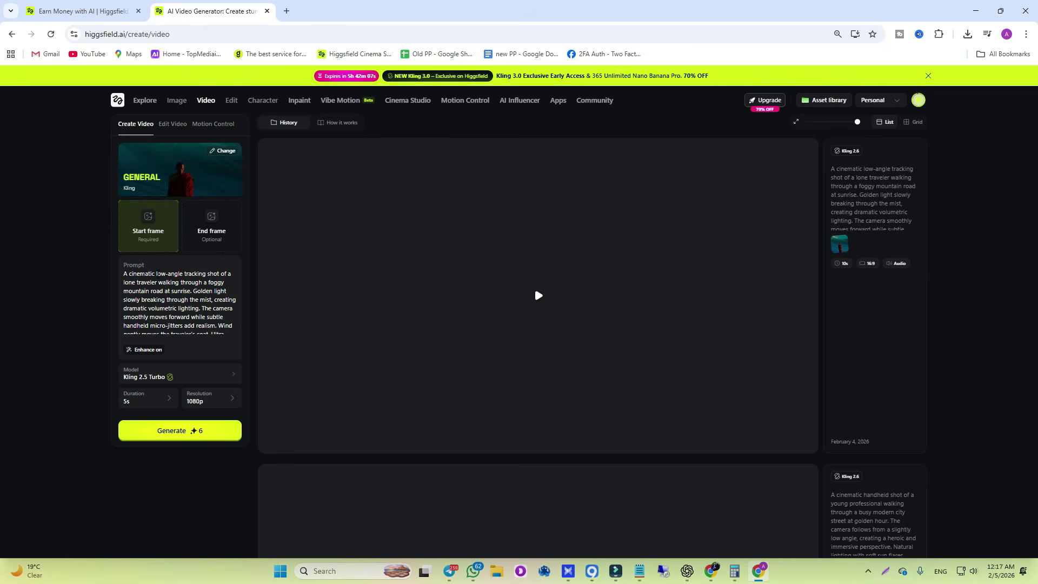
{"action": "key", "text": "ctrl+a"}
{"action": "left_click_drag", "start_coordinate": [155, 273], "coordinate": [170, 280]}
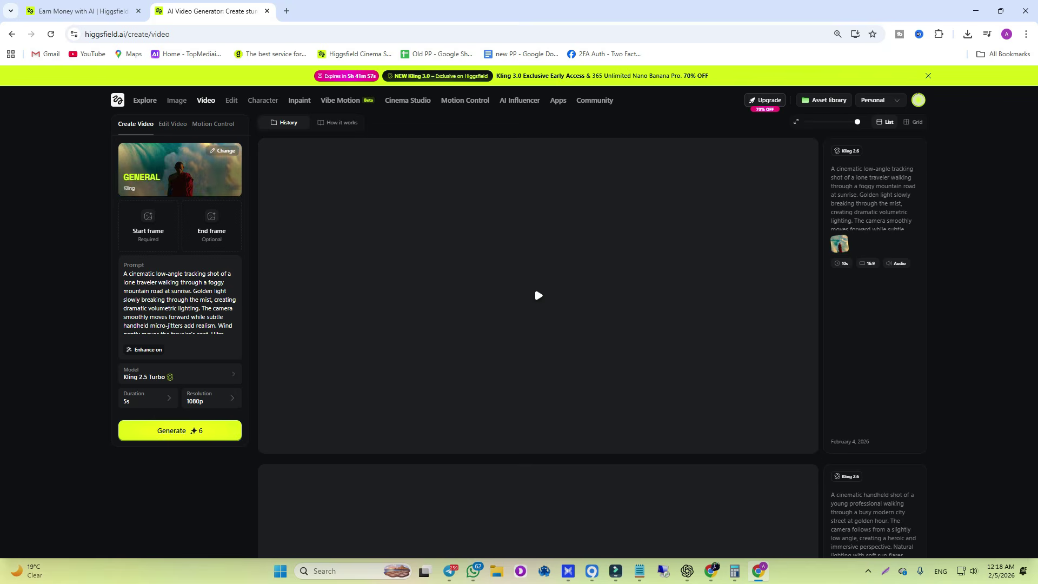
{"action": "left_click", "coordinate": [124, 274]}
{"action": "left_click_drag", "start_coordinate": [124, 274], "coordinate": [220, 324]}
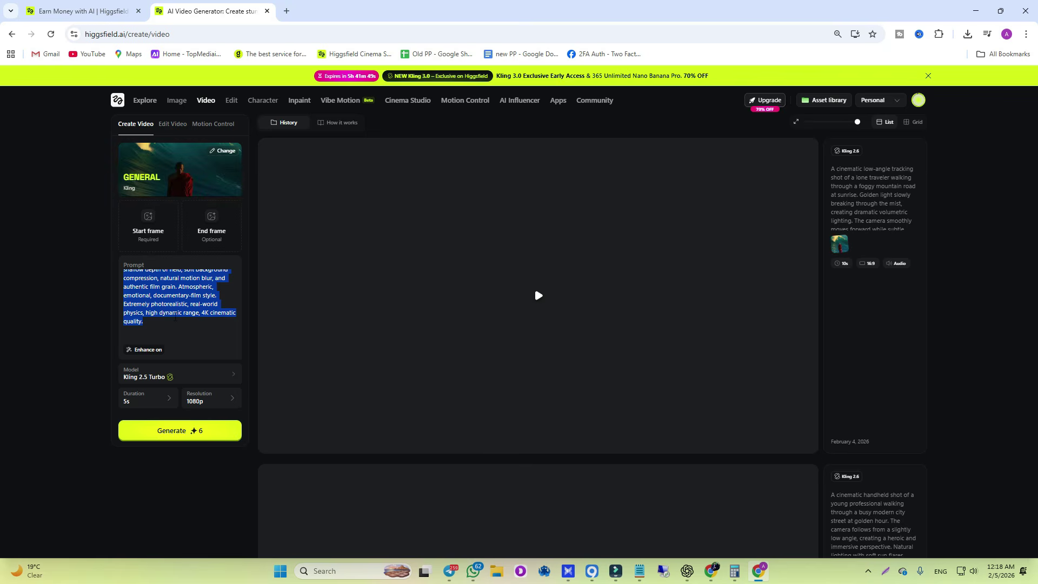
{"action": "left_click", "coordinate": [149, 323]}
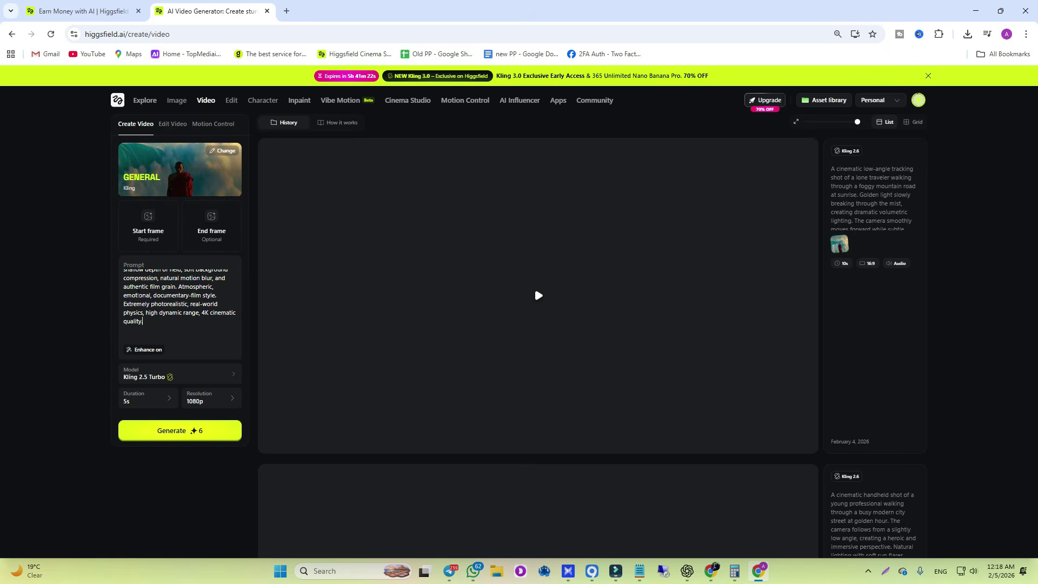
{"action": "scroll", "coordinate": [154, 327], "scroll_direction": "up", "scroll_amount": 5}
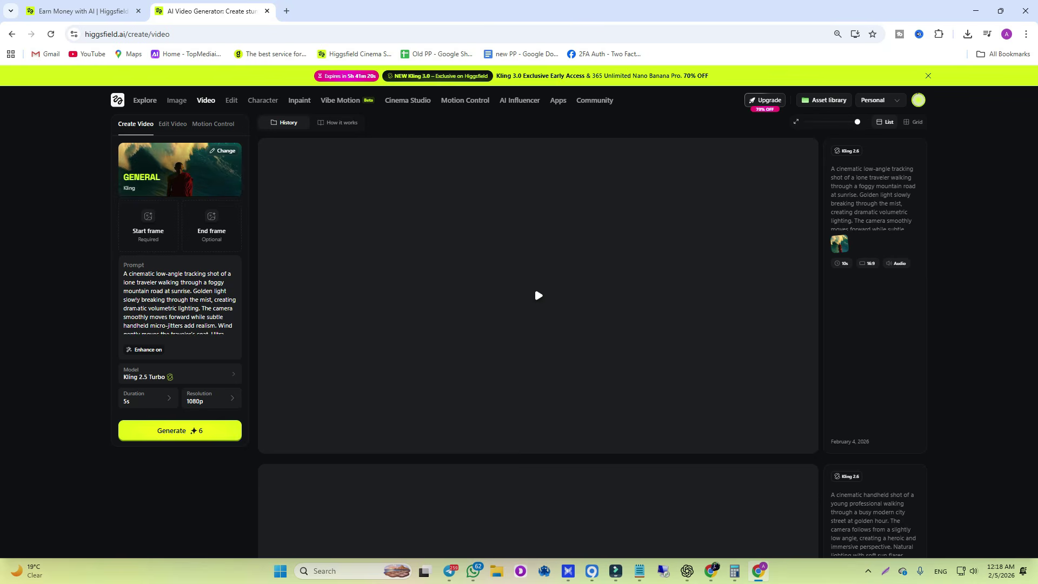
{"action": "left_click_drag", "start_coordinate": [122, 275], "coordinate": [174, 332]}
{"action": "left_click", "coordinate": [156, 314]}
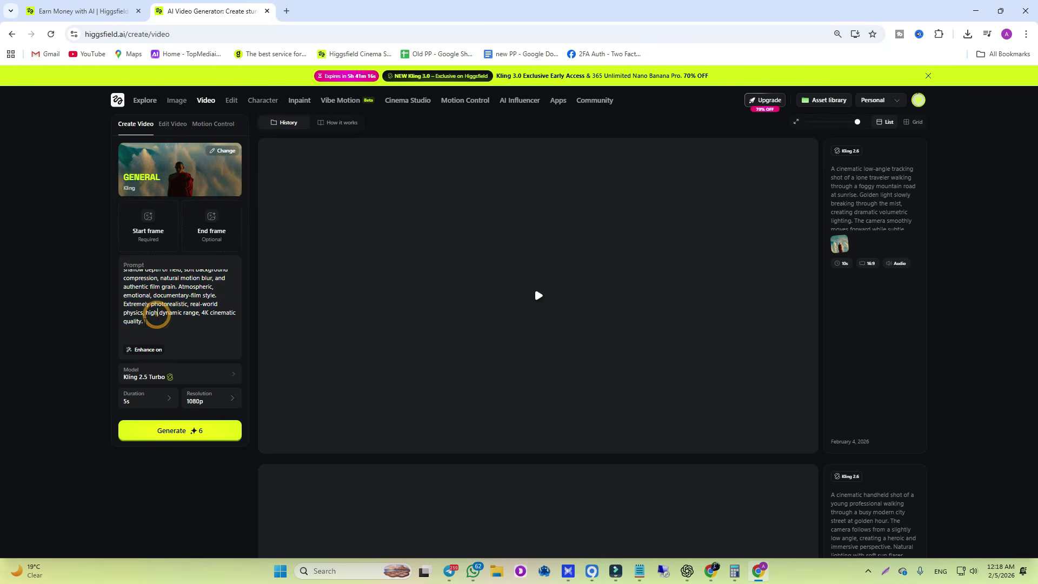
{"action": "mouse_move", "coordinate": [837, 359]}
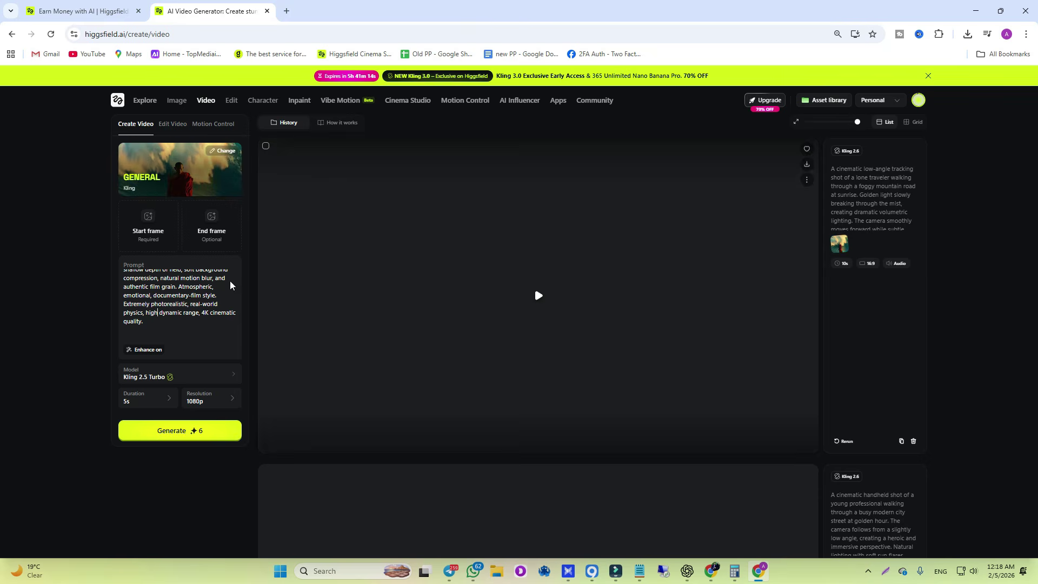